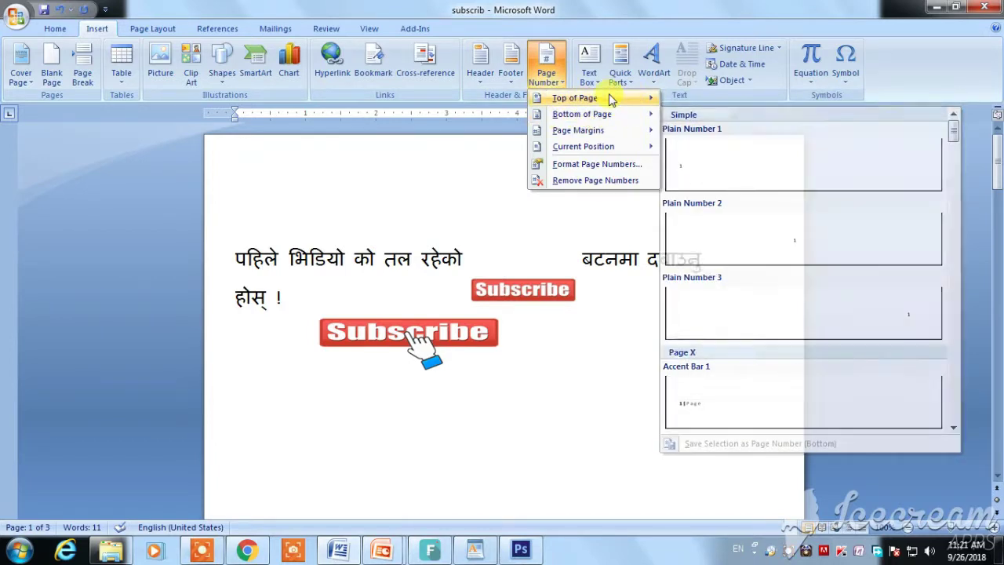
- Browse the Bottom of Page number styles and dismiss the menu without adding numbers
mouse_move(582, 120)
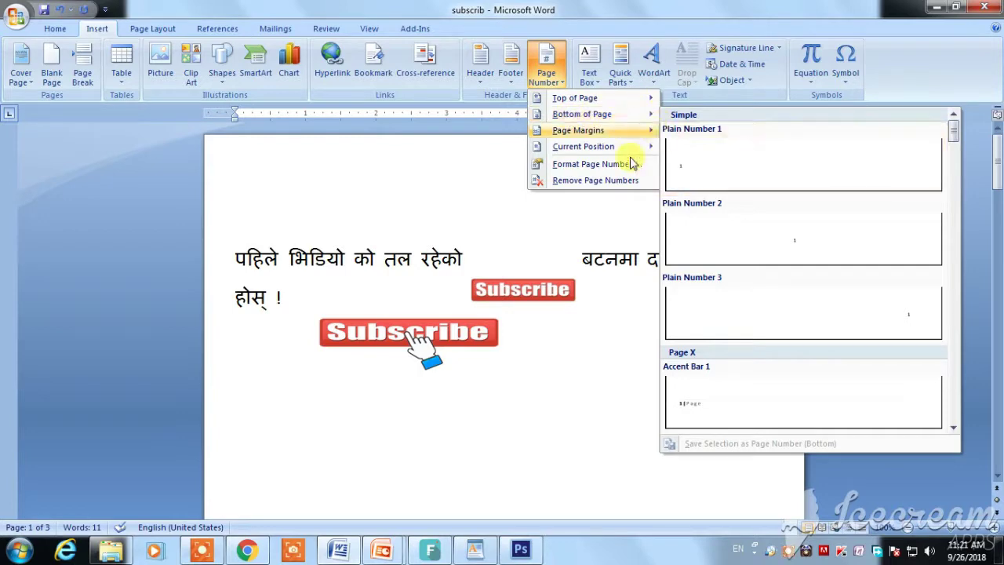
left_click(559, 398)
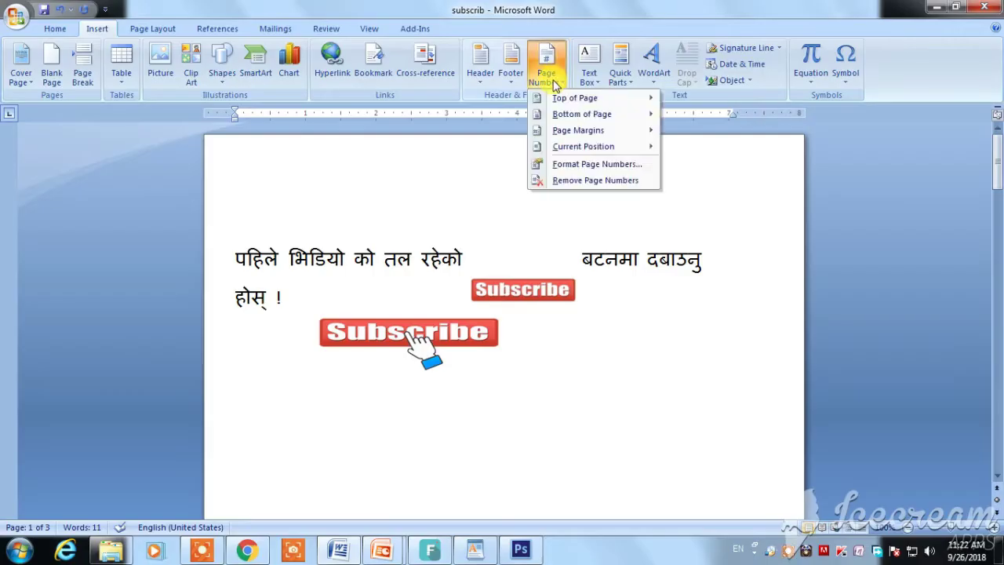
mouse_move(582, 115)
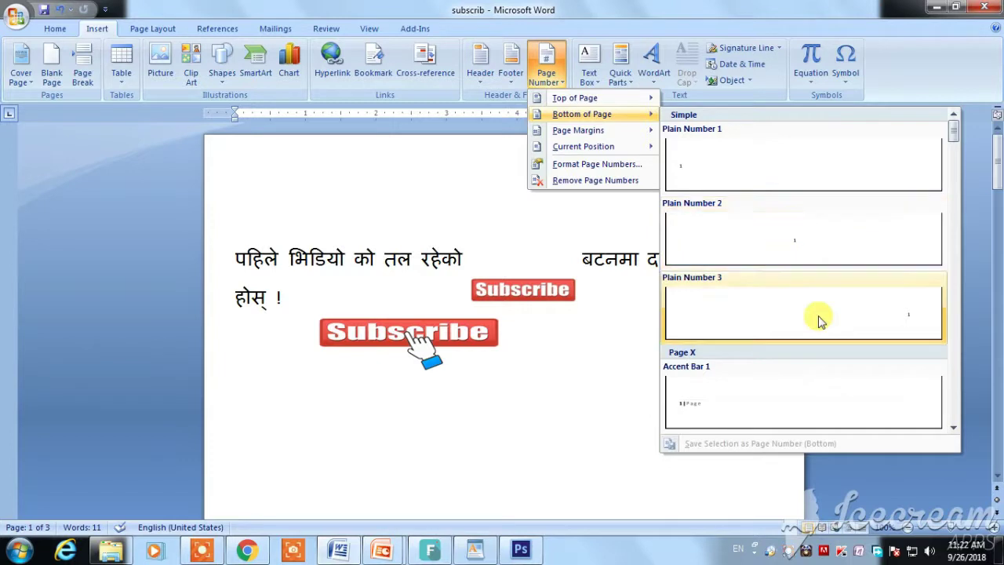
left_click_drag(954, 130, 953, 389)
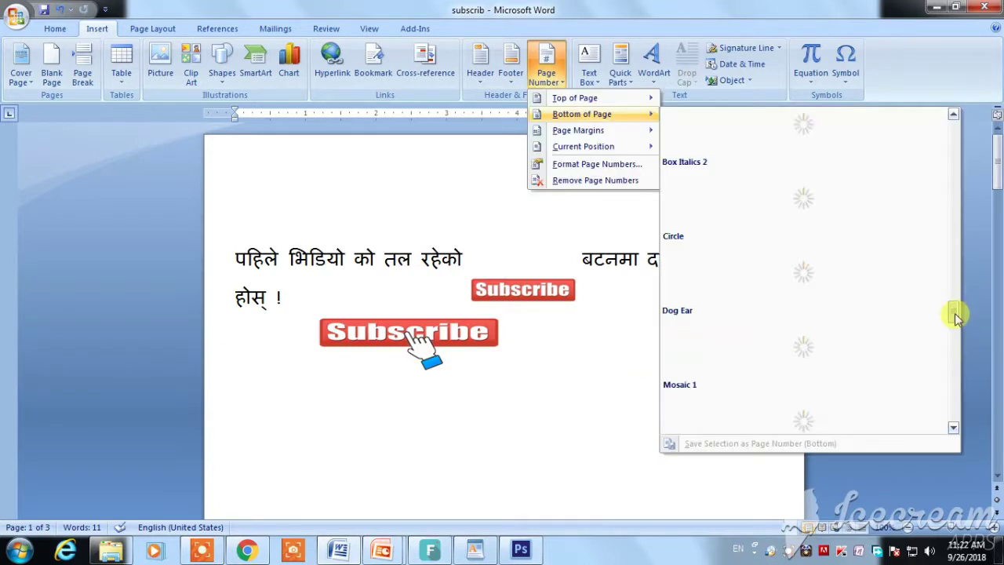
- Insert the Plain Number 2 page number centred at the bottom of the page
left_click_drag(957, 181, 954, 266)
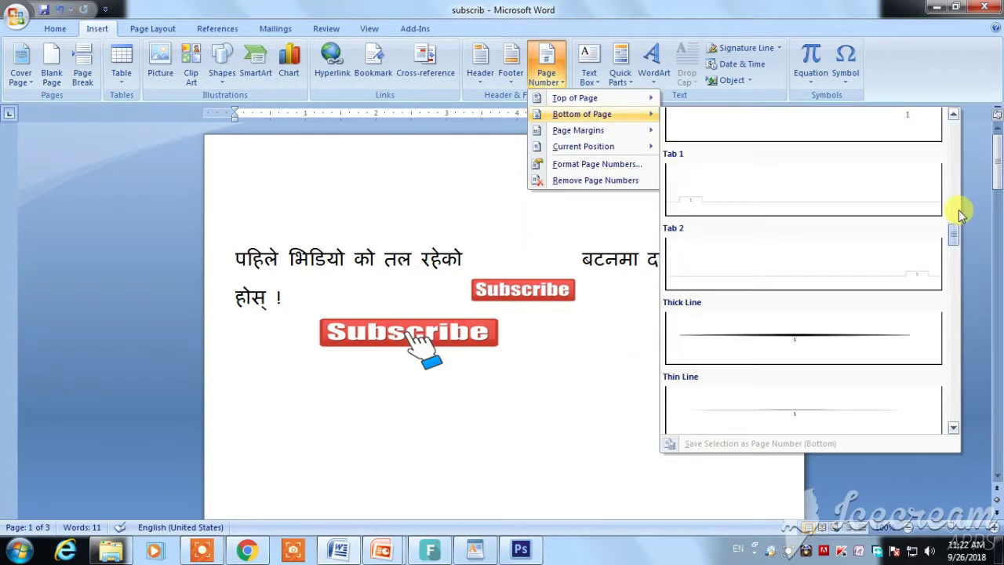
left_click_drag(958, 210, 956, 217)
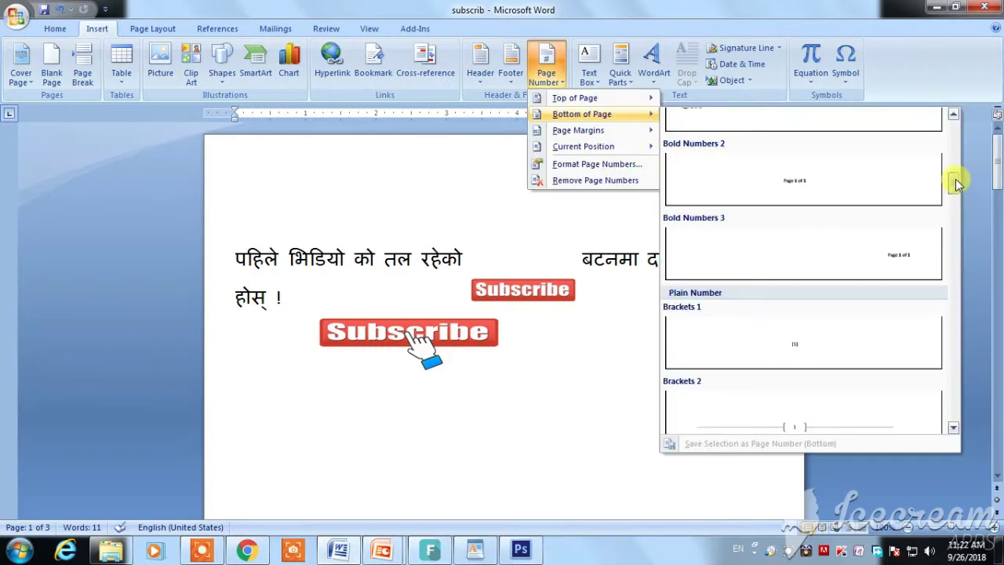
scroll(935, 157, "up", 5)
scroll(952, 152, "up", 5)
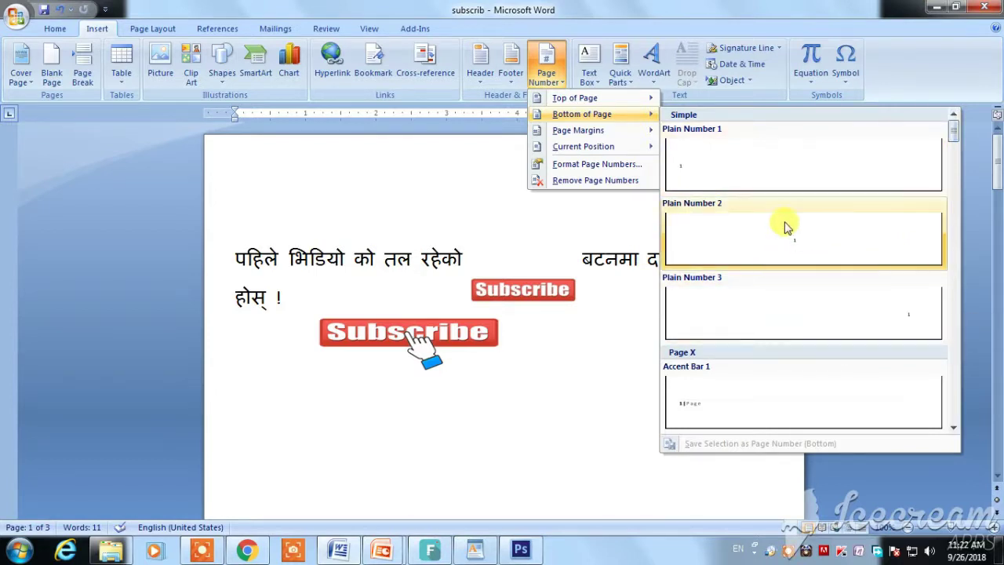
left_click(794, 244)
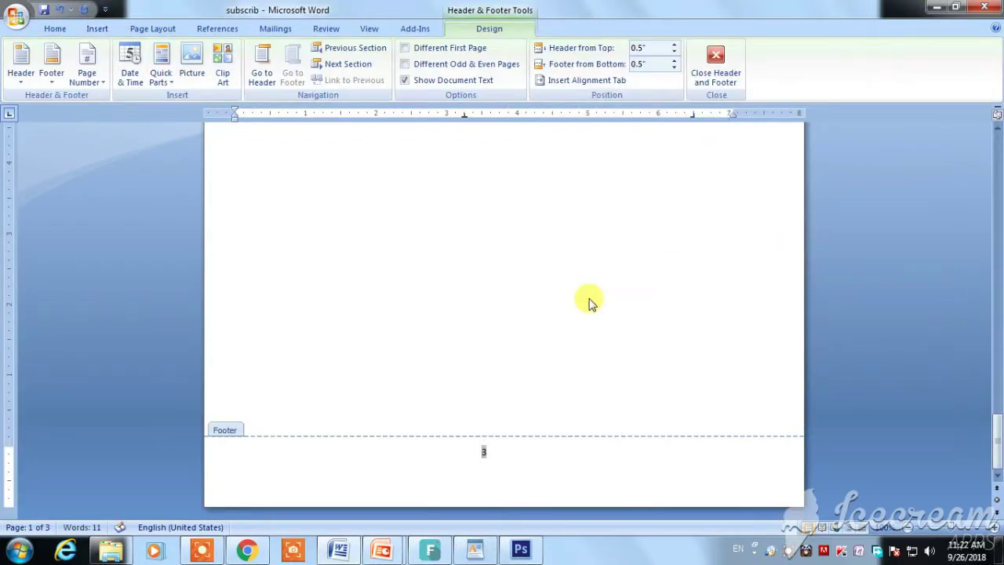
- Close footer editing and scroll back to page 1's Nepali body text
left_click(532, 476)
scroll(518, 441, "up", 20)
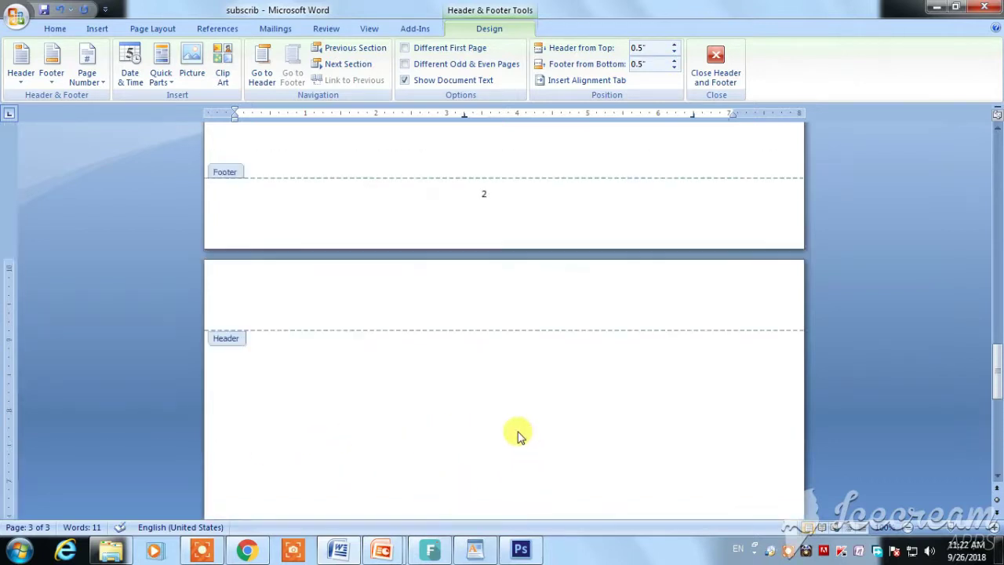
scroll(494, 407, "up", 10)
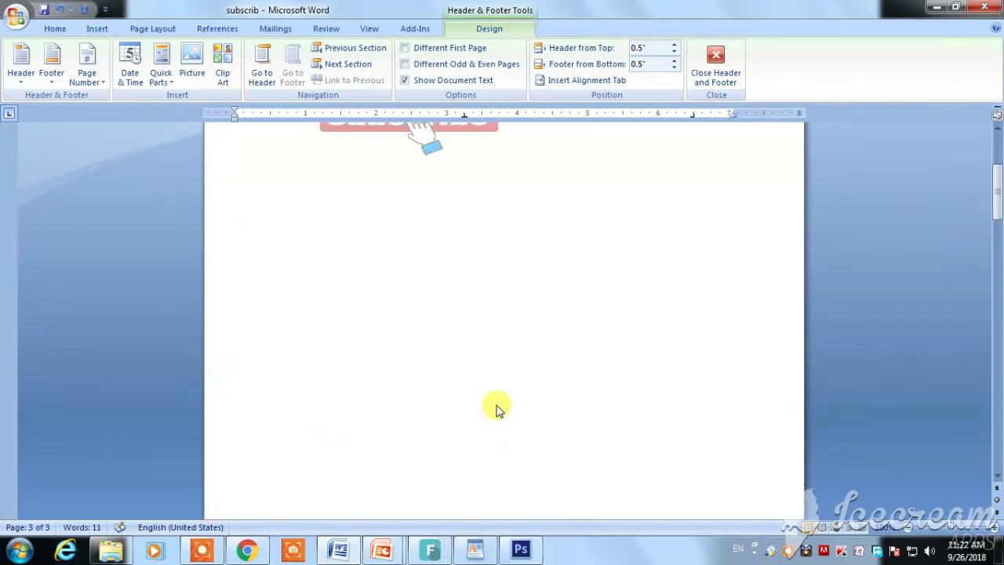
scroll(499, 408, "down", 11)
scroll(509, 314, "up", 2)
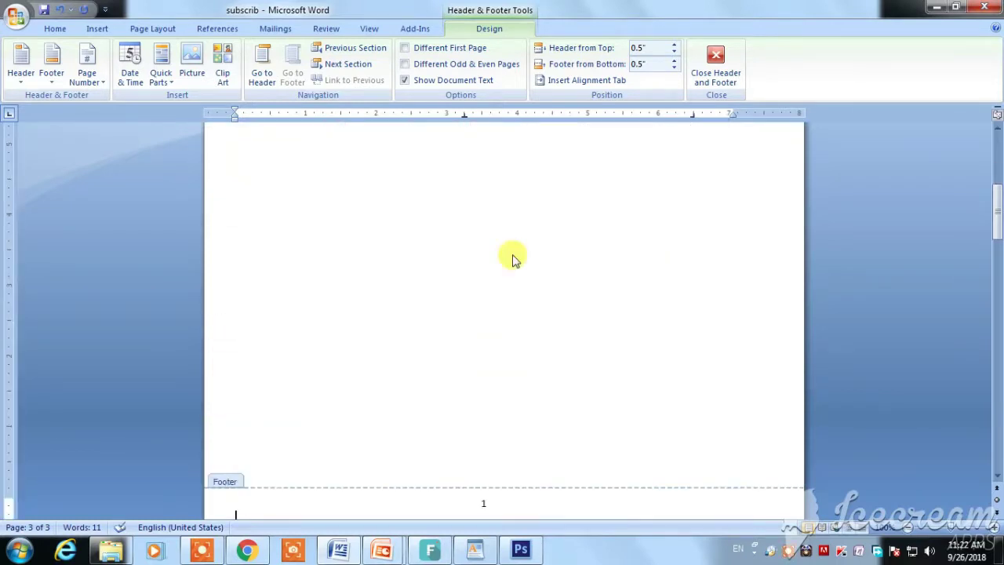
double_click(506, 275)
scroll(500, 314, "down", 6)
scroll(499, 345, "down", 2)
scroll(501, 353, "up", 15)
scroll(494, 361, "up", 20)
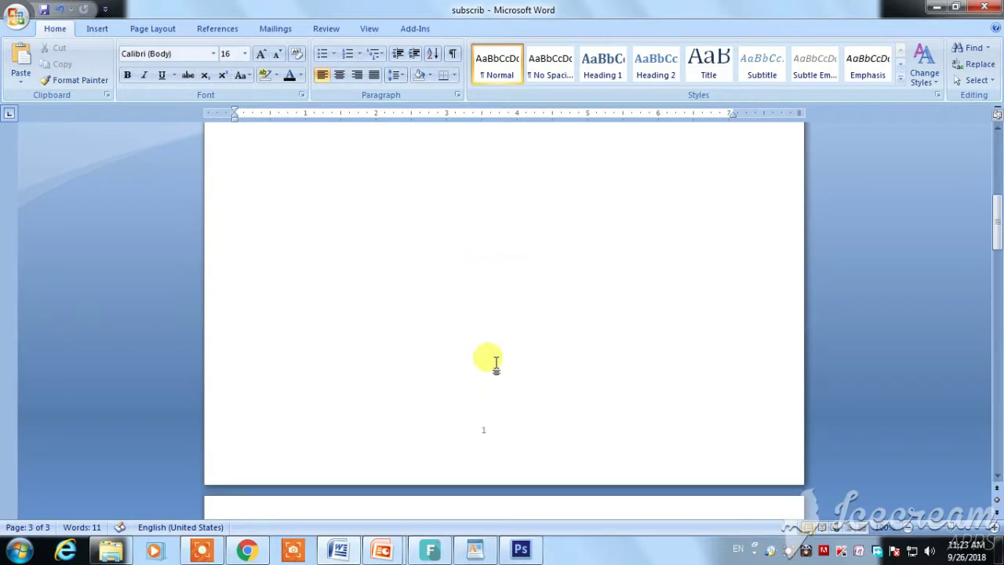
scroll(557, 416, "down", 5)
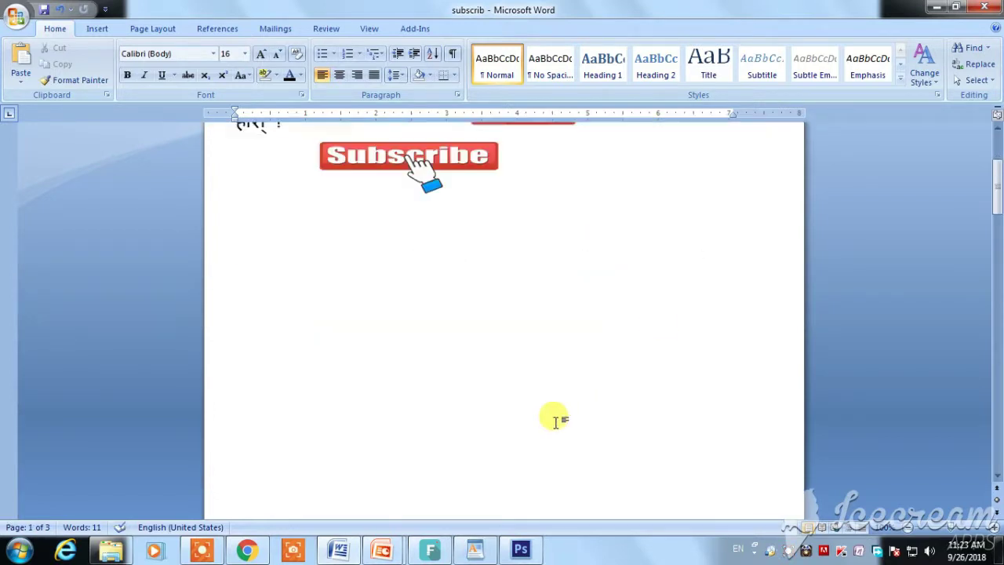
scroll(554, 417, "up", 5)
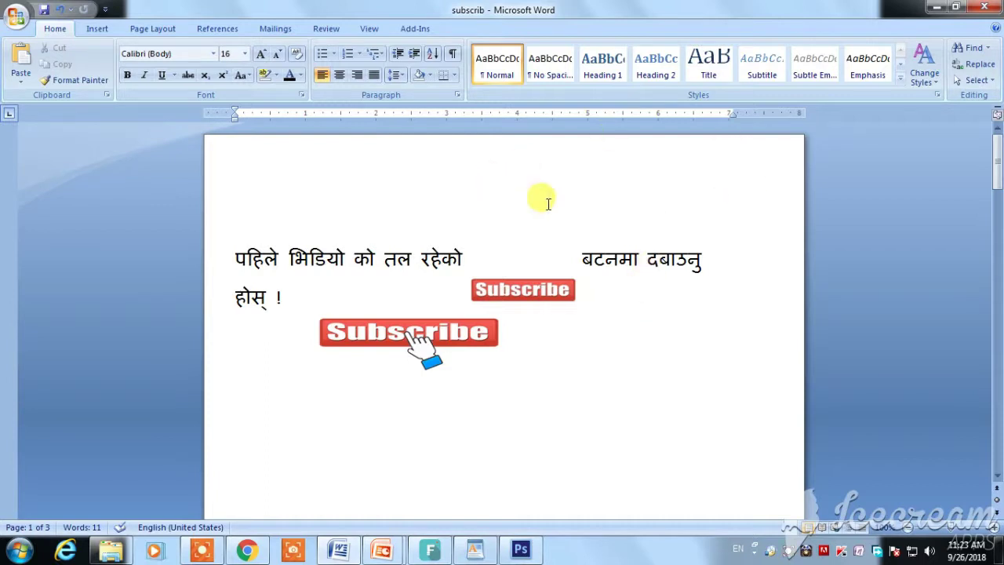
- Switch to the Insert tab and place the cursor on page 1's empty first line
left_click(94, 28)
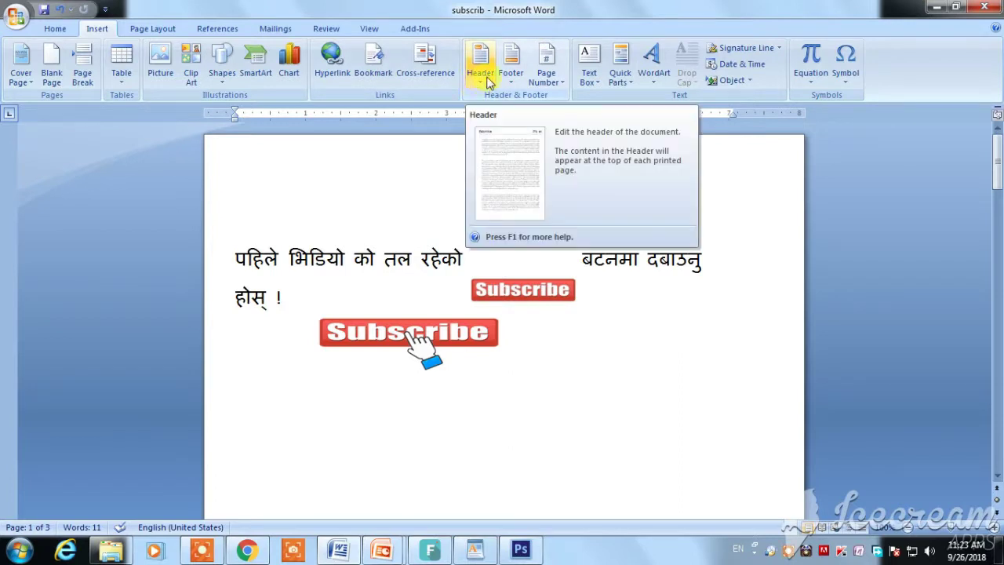
left_click(527, 351)
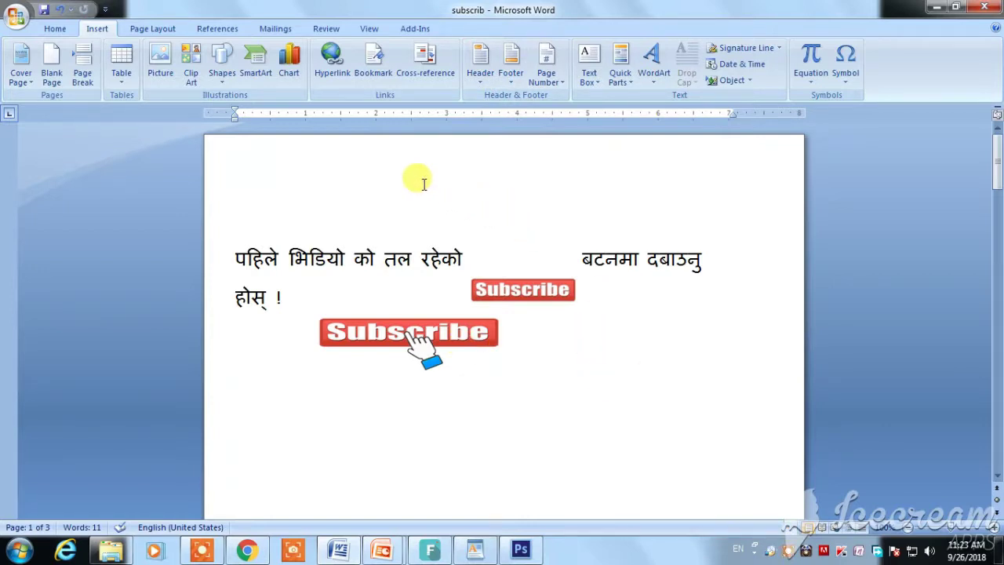
scroll(451, 411, "down", 3)
scroll(450, 410, "up", 3)
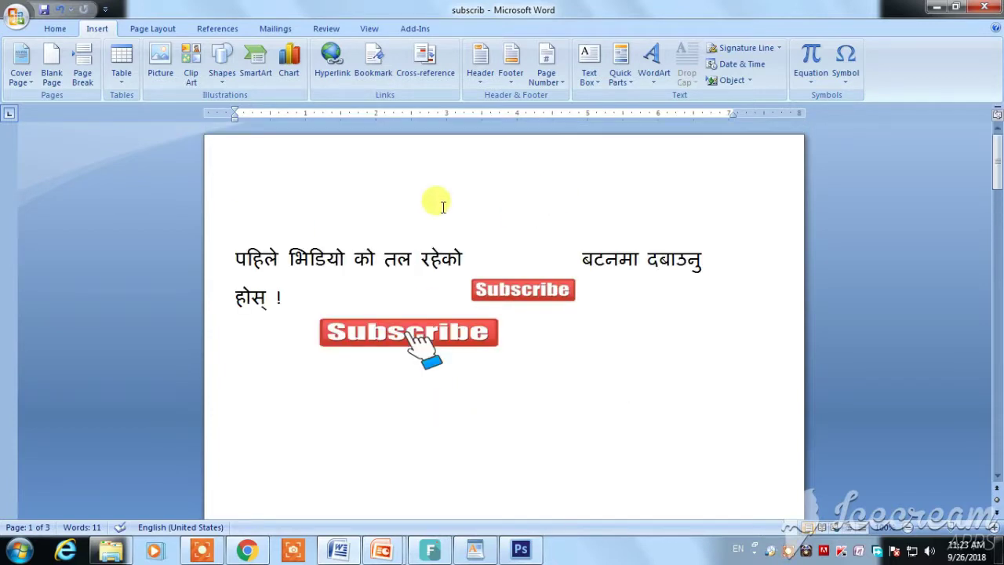
left_click(306, 161)
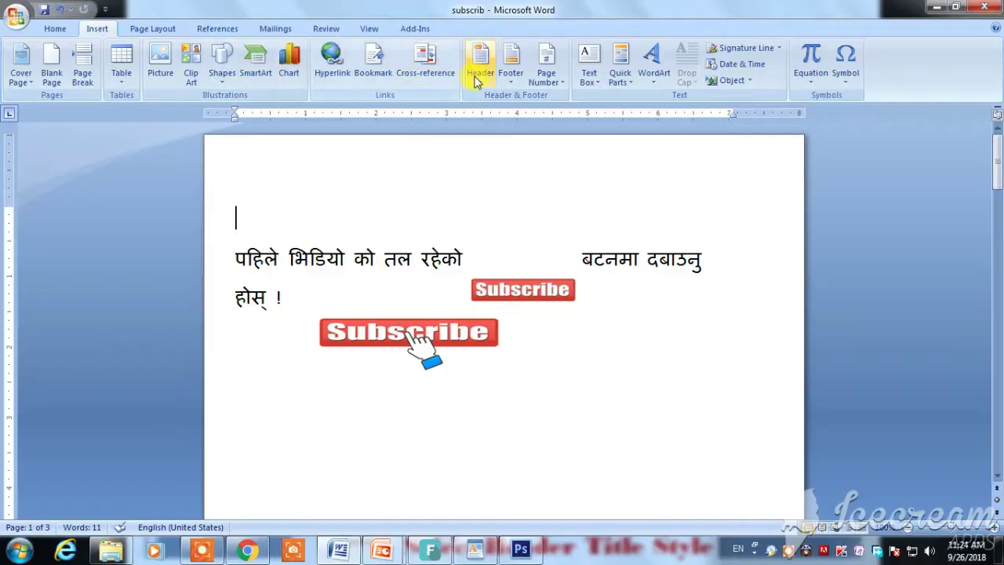
- Insert the built-in Alphabet header with its document title placeholder
left_click(477, 73)
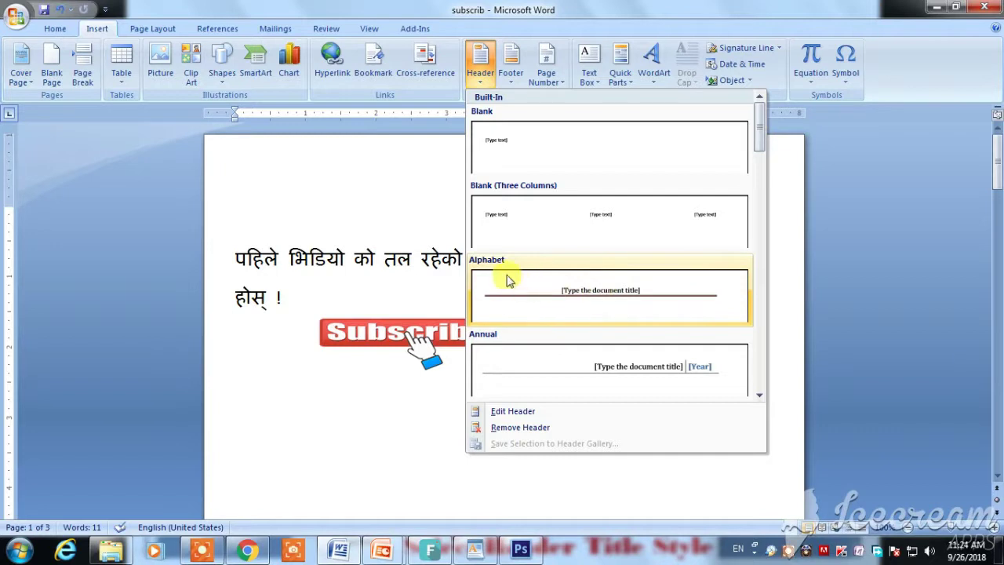
left_click(601, 296)
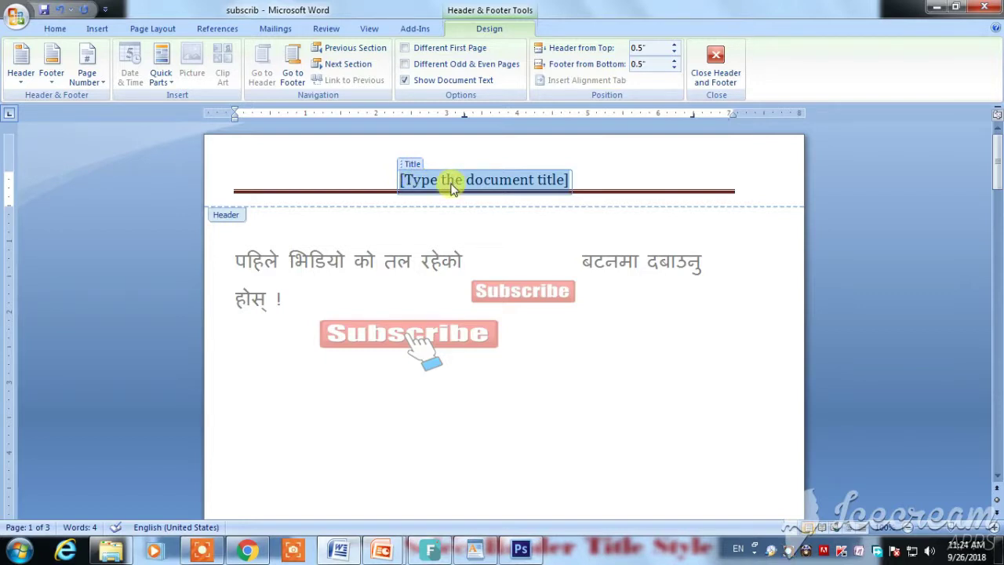
- Enter 'mcec computer' as the header title and check it repeats on each page
type("mcec")
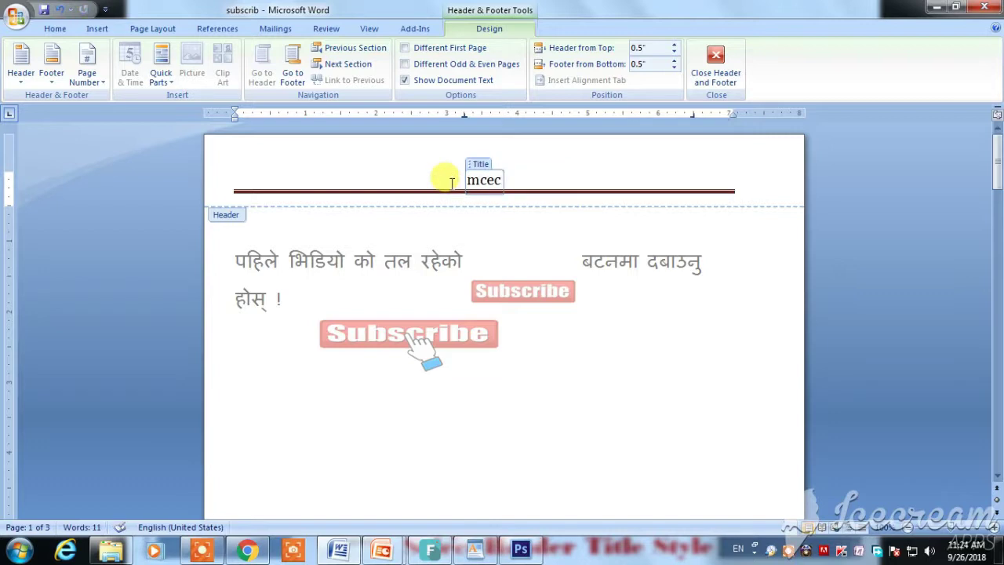
type(" computer")
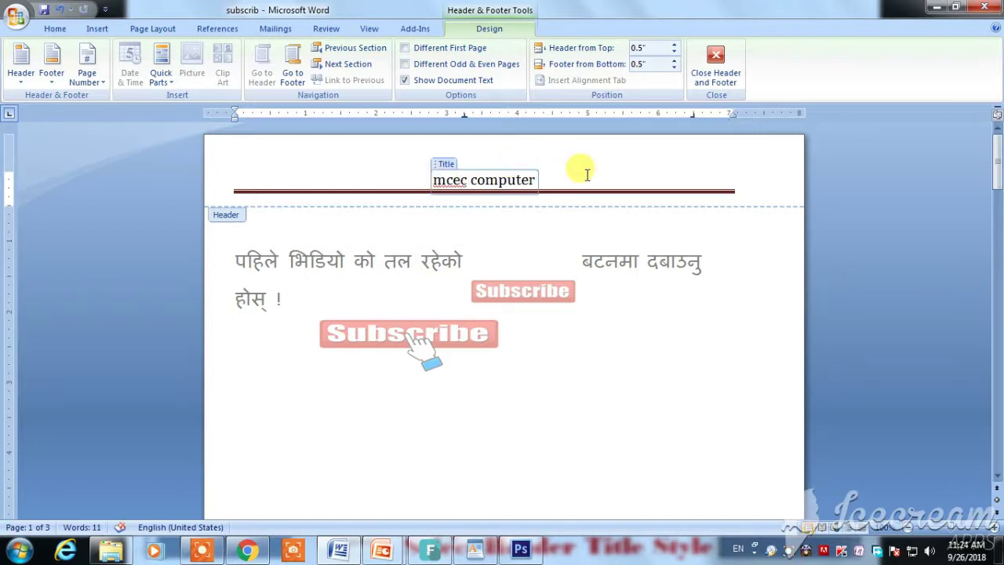
left_click(587, 174)
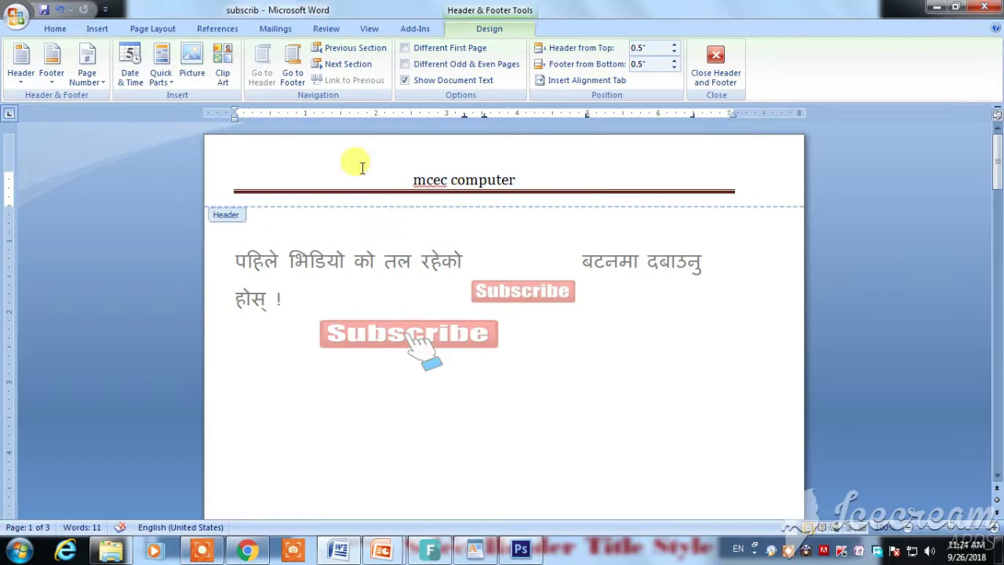
key("Left")
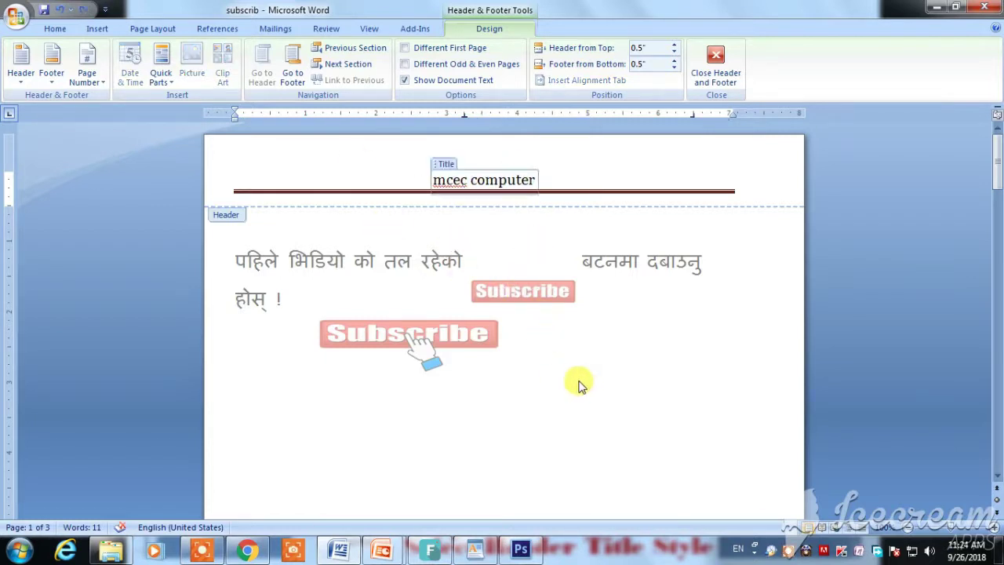
scroll(495, 376, "down", 15)
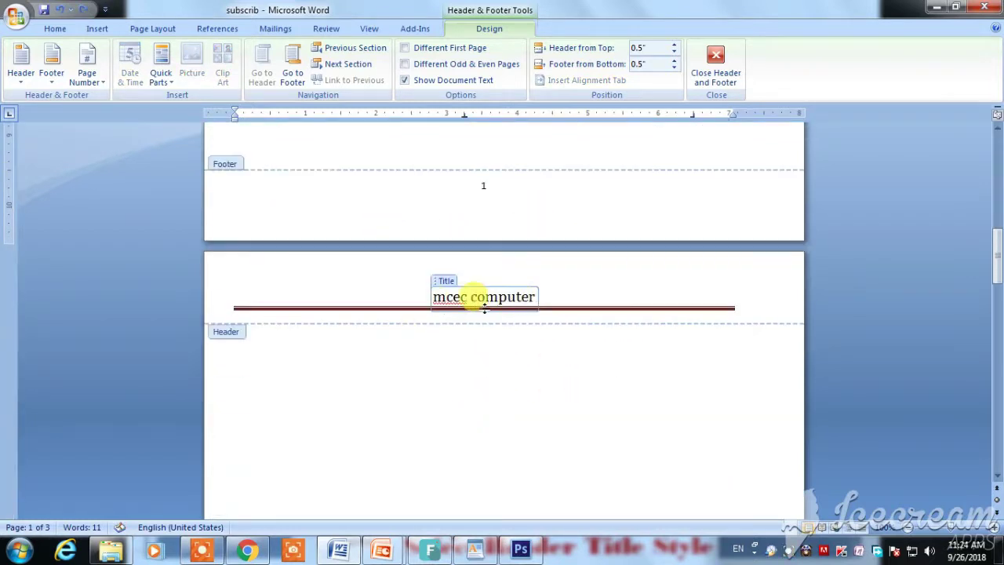
scroll(484, 314, "down", 15)
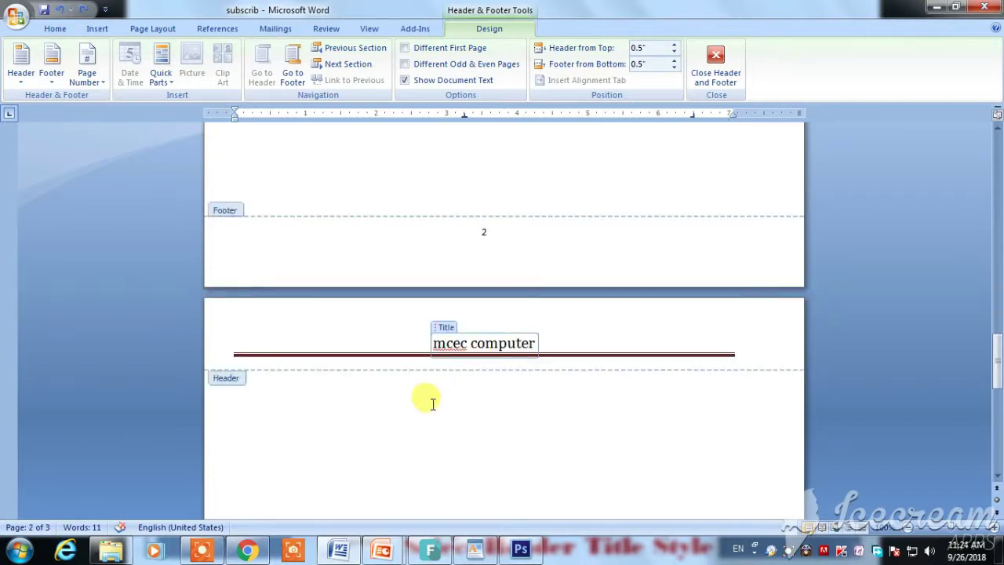
scroll(432, 403, "up", 20)
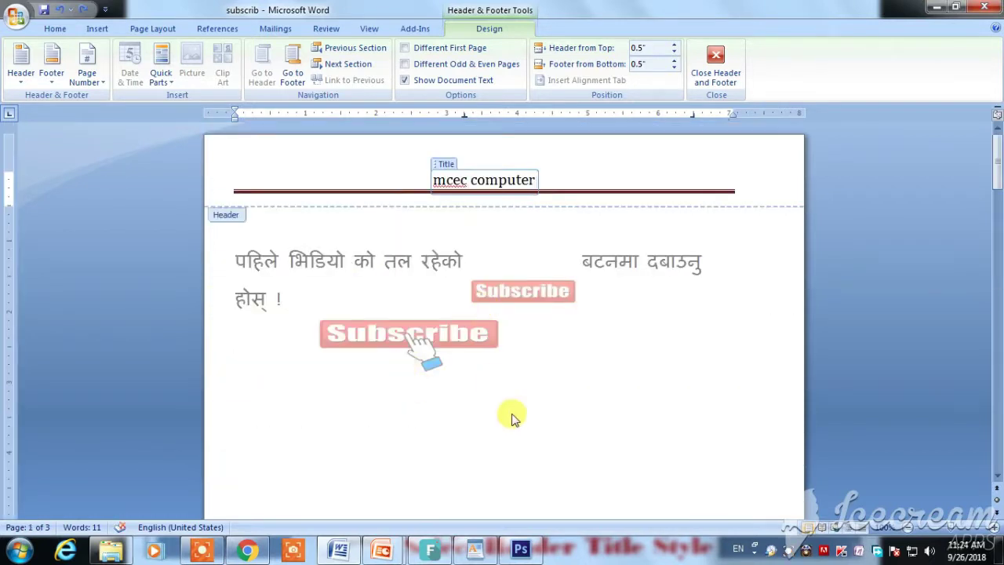
- Close header editing and browse the built-in footer styles without choosing one
left_click(95, 30)
double_click(610, 354)
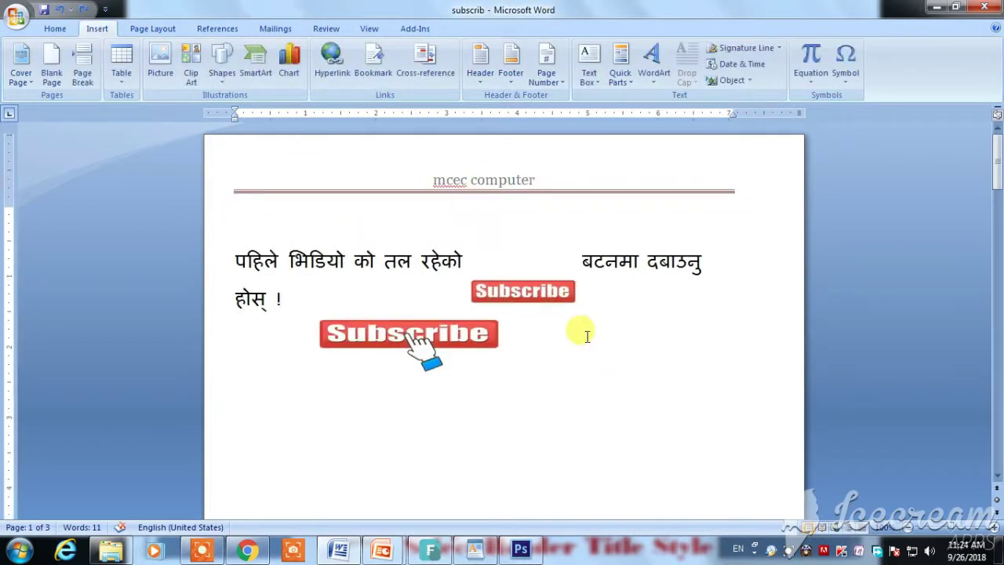
left_click(510, 79)
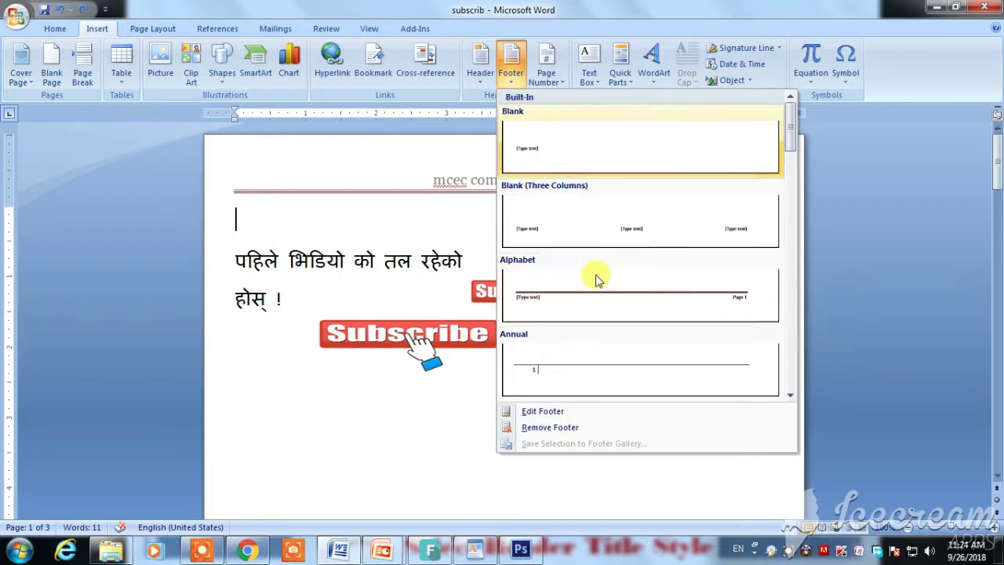
left_click(336, 427)
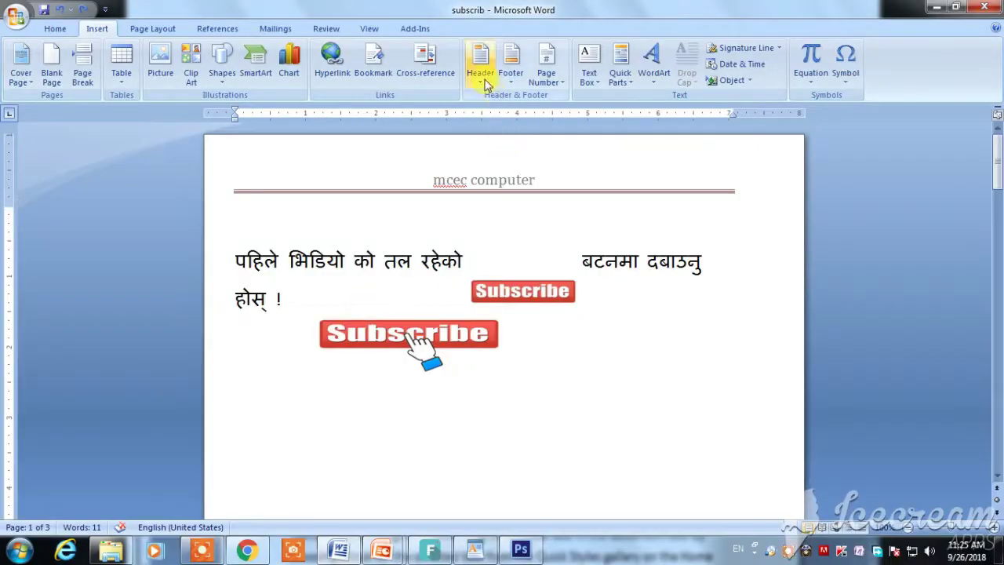
- Insert the Alphabet footer and type 'mcec' in its left text placeholder
left_click(512, 78)
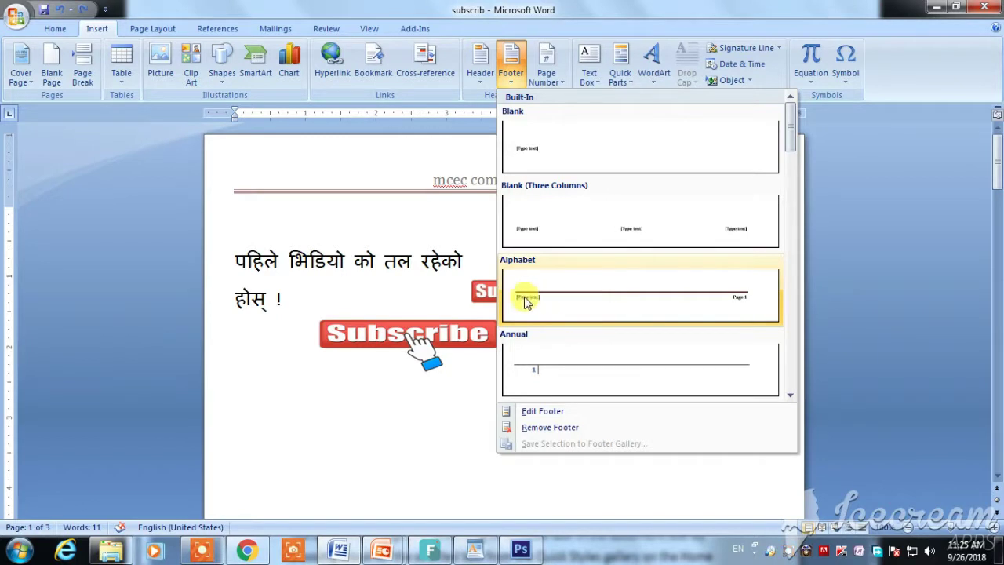
left_click(616, 302)
left_click(267, 455)
type("mcec")
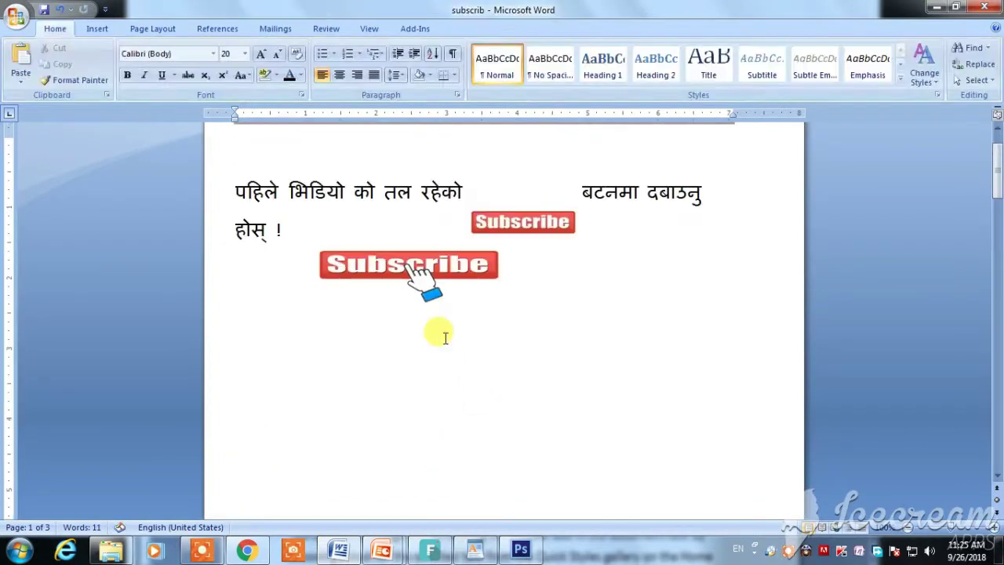
- Scroll through the pages to review the 'mcec computer' header and 'mcec … Page 1' footer
scroll(444, 336, "up", 2)
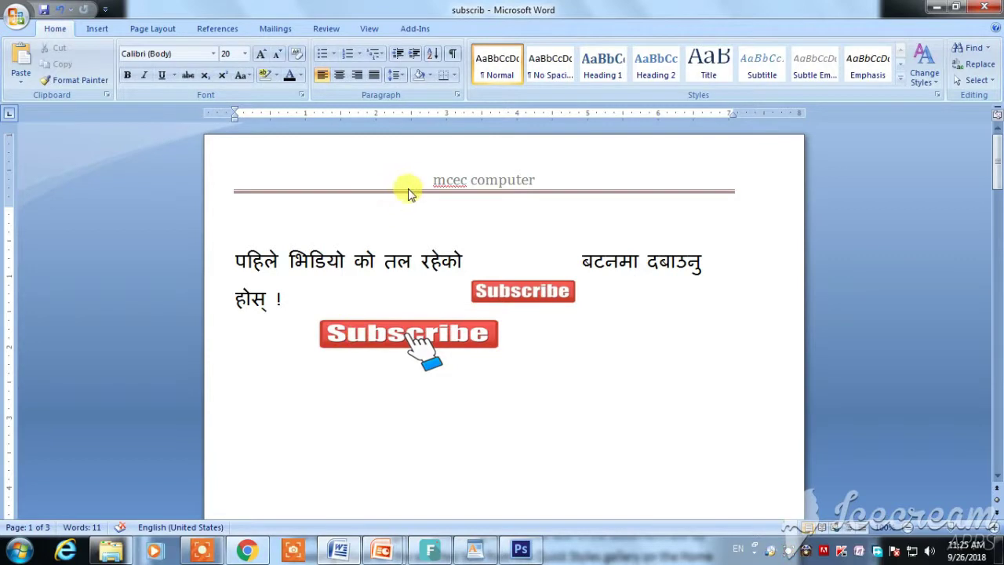
scroll(398, 303, "up", 5)
scroll(253, 330, "down", 3)
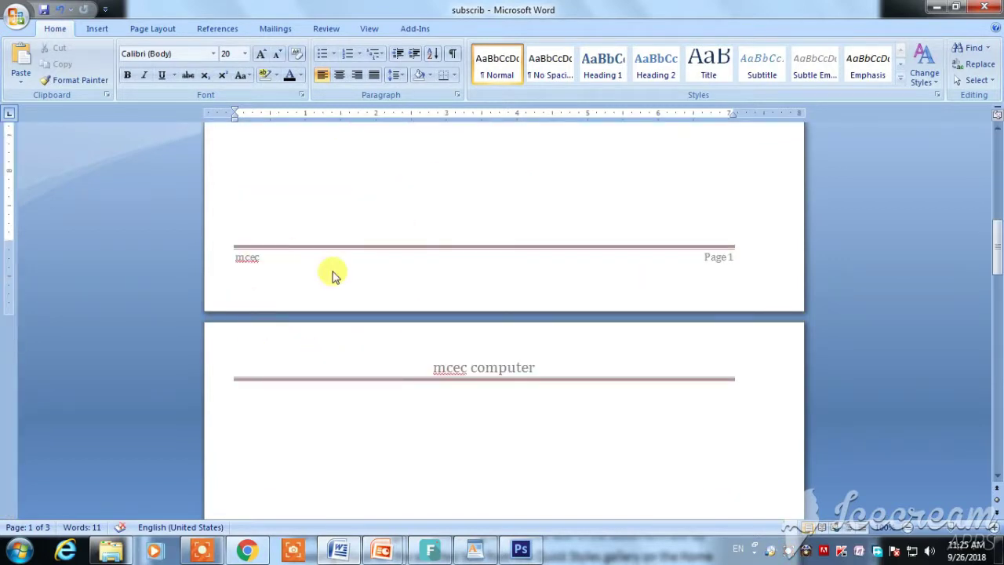
scroll(399, 336, "up", 5)
scroll(399, 336, "down", 9)
scroll(399, 337, "up", 8)
scroll(406, 345, "down", 5)
scroll(406, 345, "up", 12)
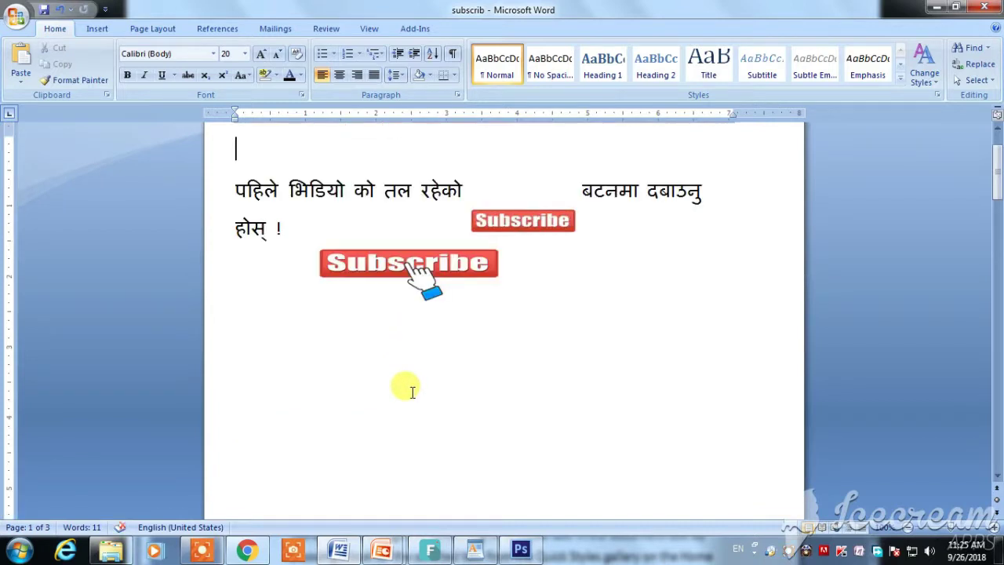
scroll(413, 402, "up", 2)
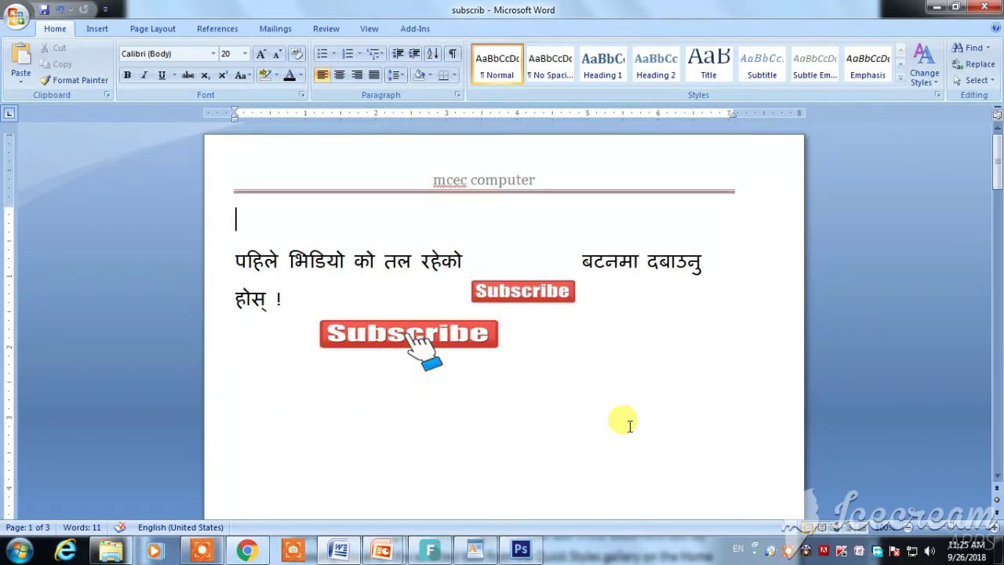
scroll(345, 433, "down", 3)
scroll(345, 432, "up", 3)
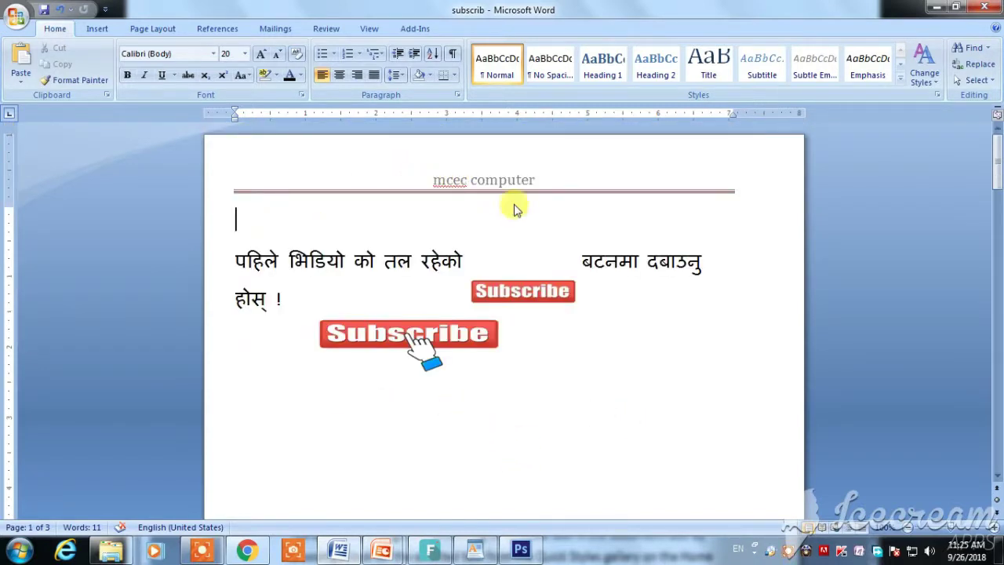